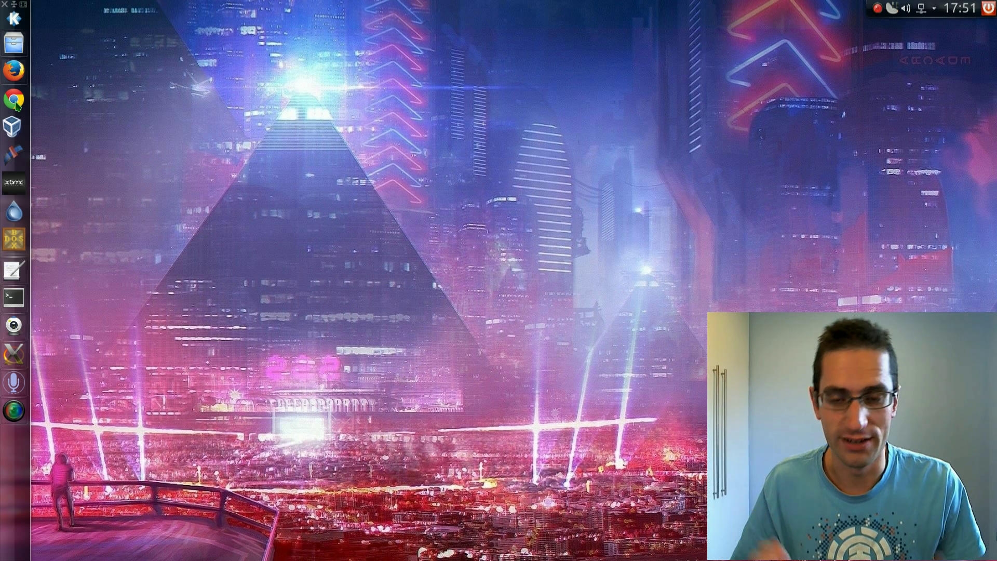
Open and close the browser, then move the GUVCViewer webcam controls to the screen centre.
left_click(18, 84)
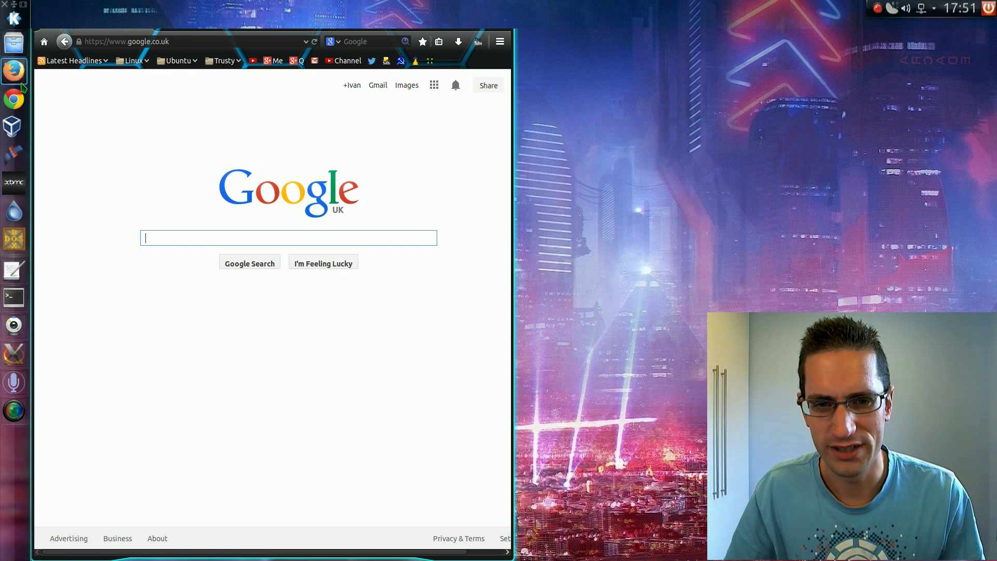
left_click(22, 85)
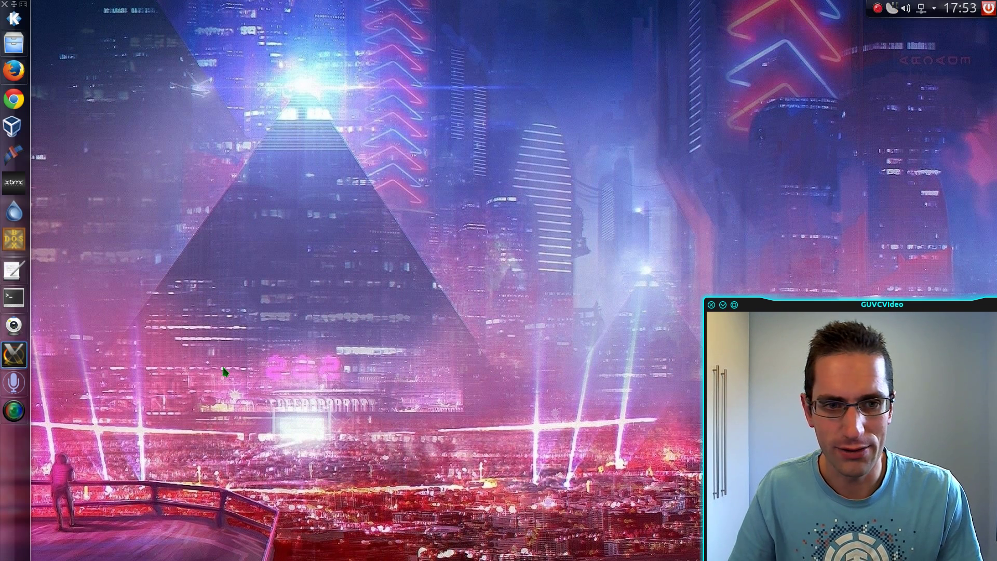
left_click(14, 326)
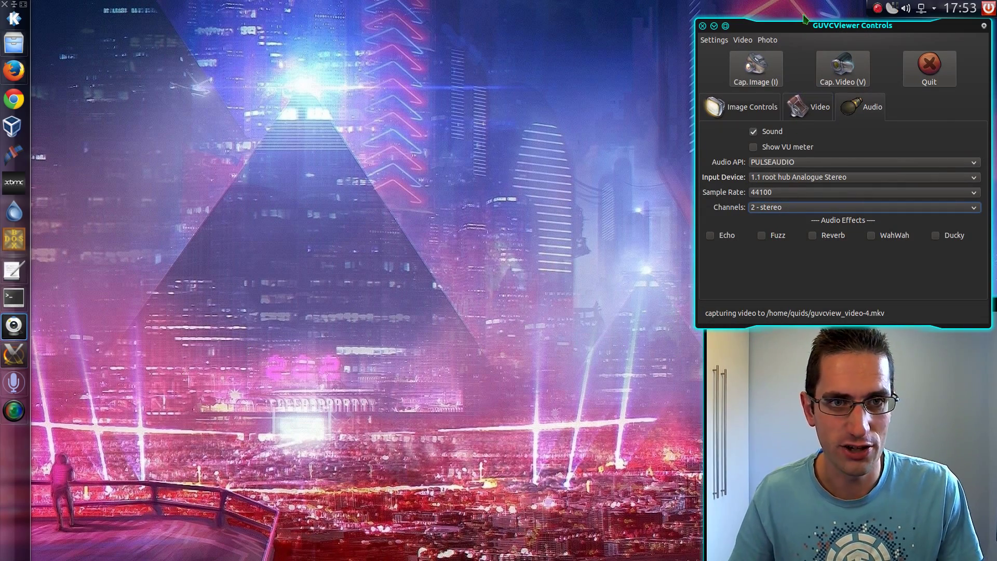
left_click_drag(813, 25, 484, 112)
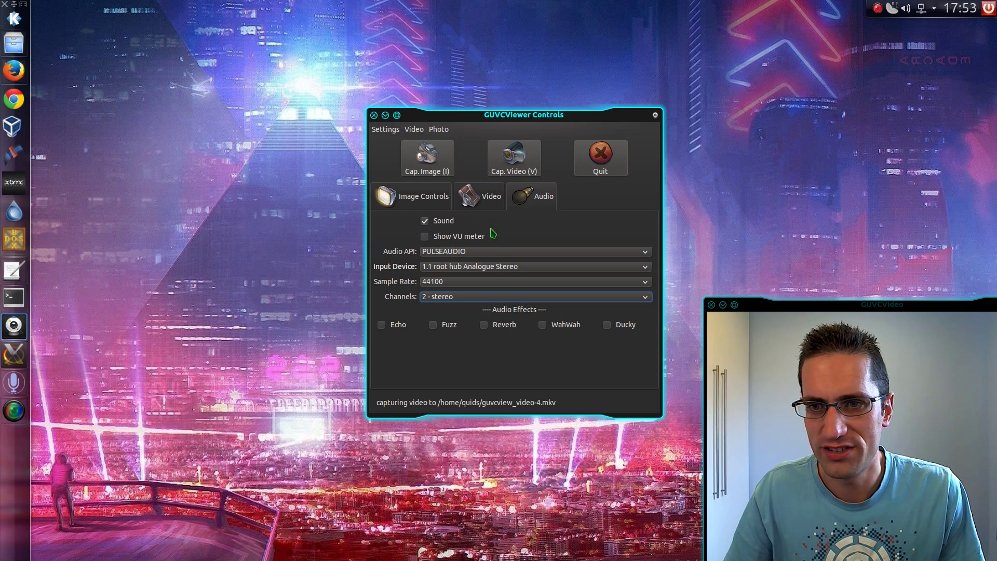
Review the audio input device, sample rate and channel lists, keep stereo, then show Video settings.
left_click(503, 267)
left_click(505, 270)
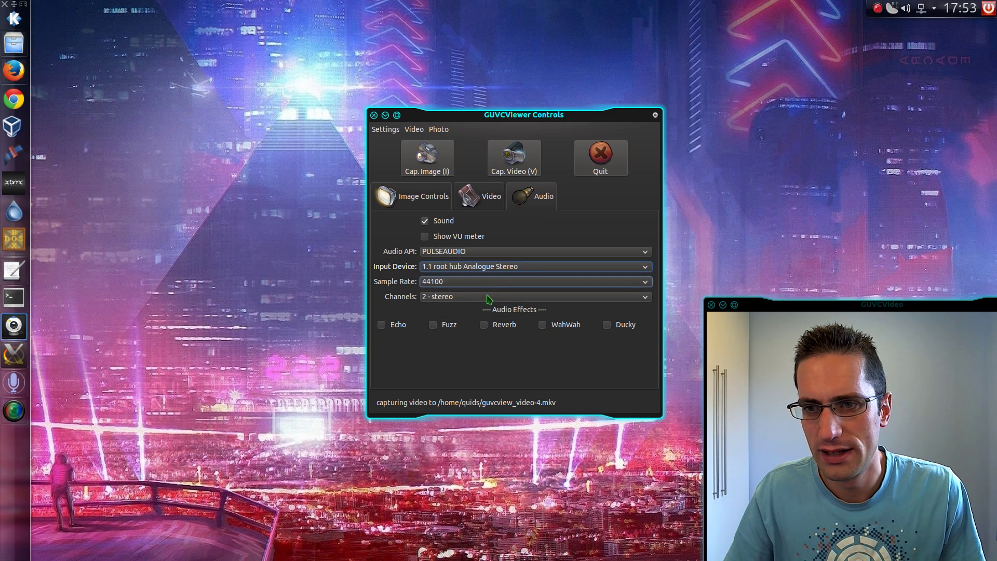
left_click(482, 283)
left_click(483, 289)
left_click(483, 297)
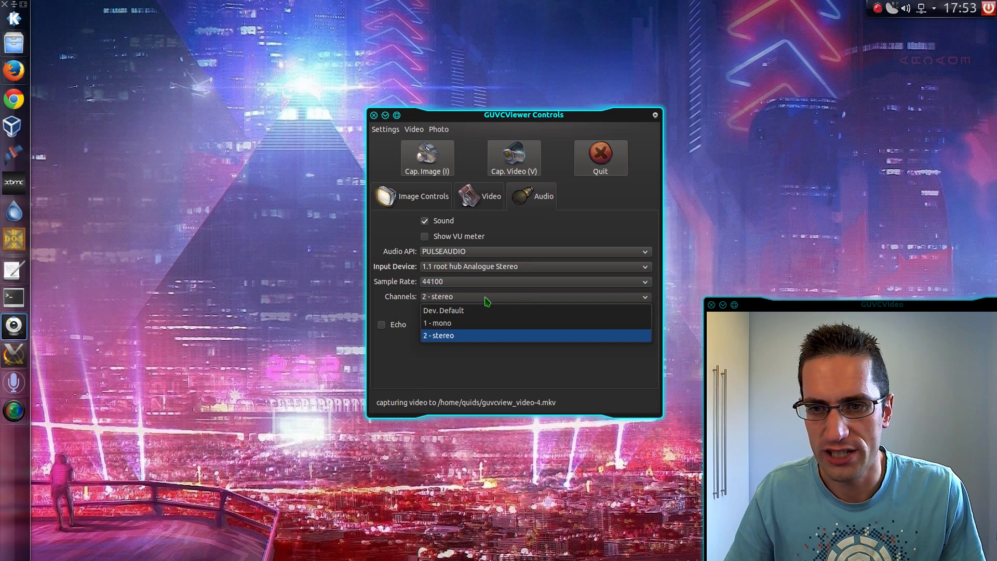
left_click(483, 336)
left_click(491, 198)
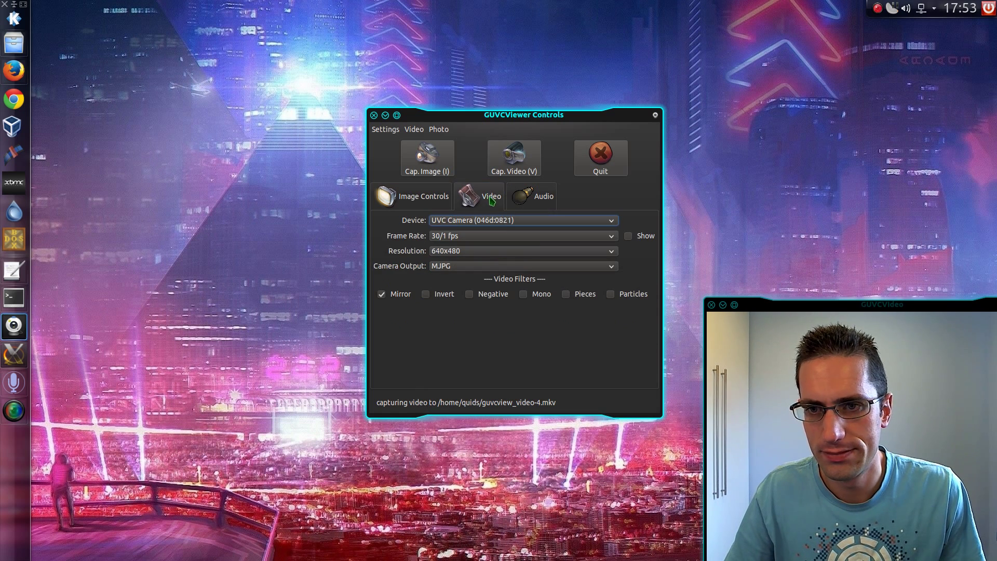
Hide the webcam controls, highlight the Webcam ffmpeg command and 256k bitrate in ffmpeg.txt, then minimize Kate.
left_click(386, 116)
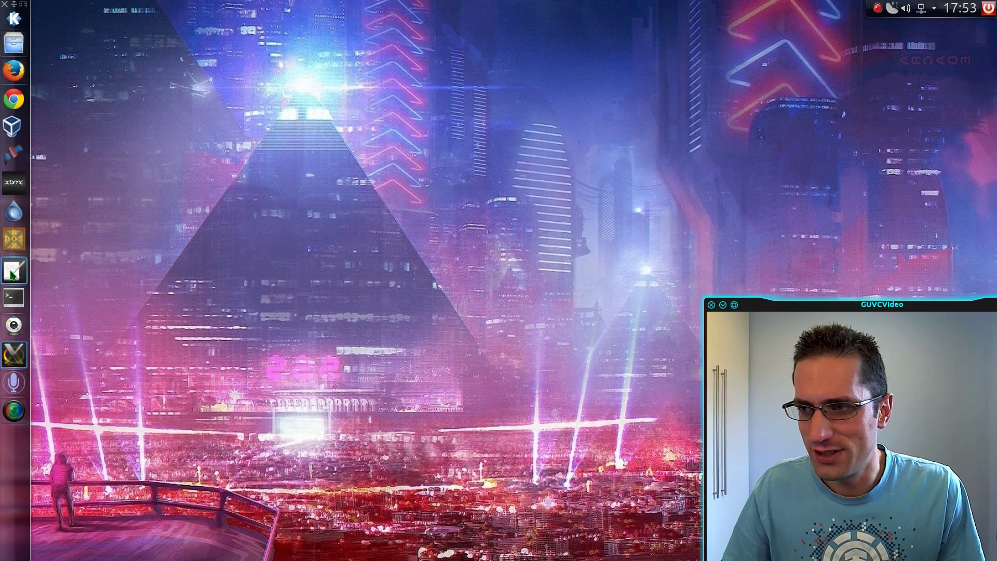
left_click(13, 271)
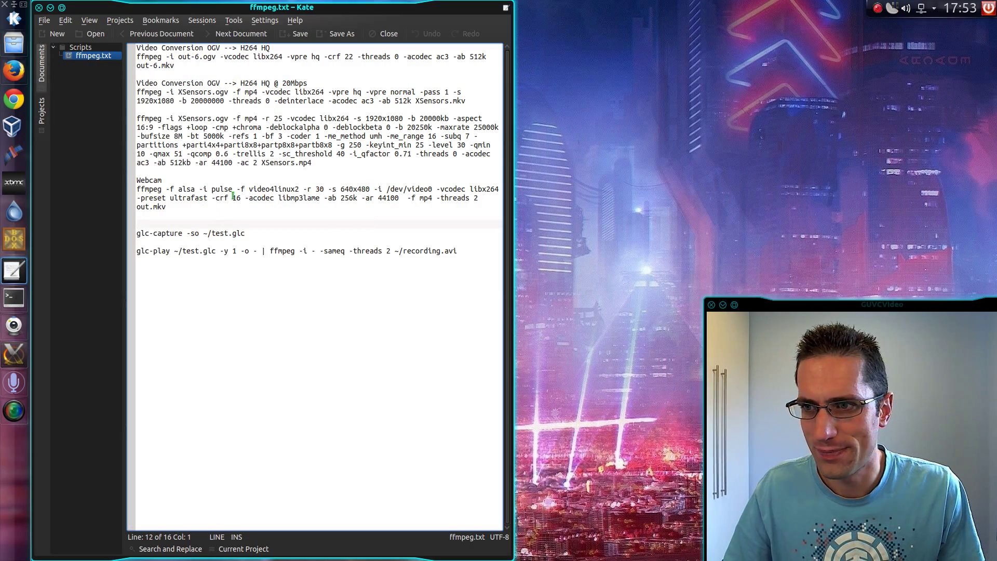
left_click_drag(174, 206, 133, 188)
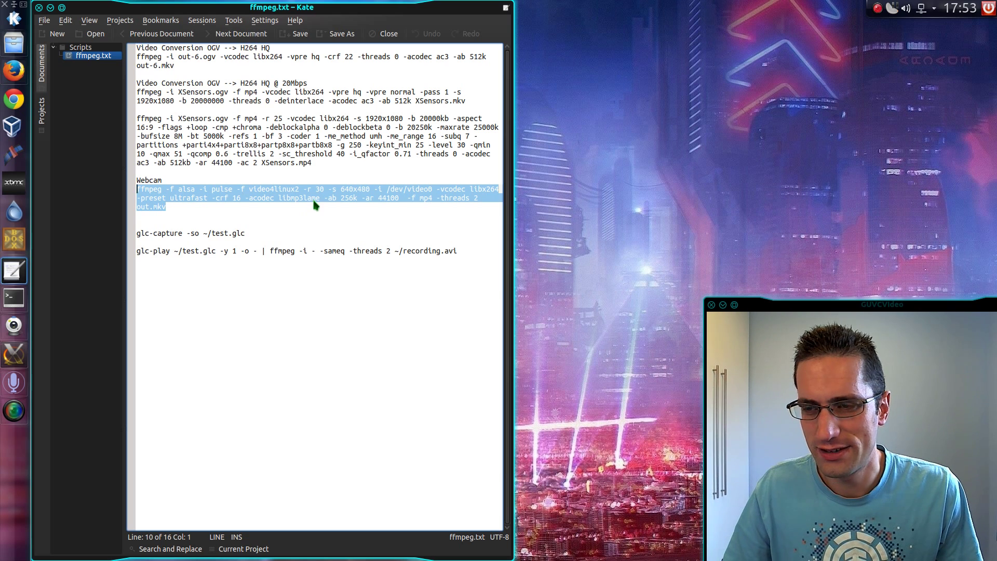
double_click(349, 199)
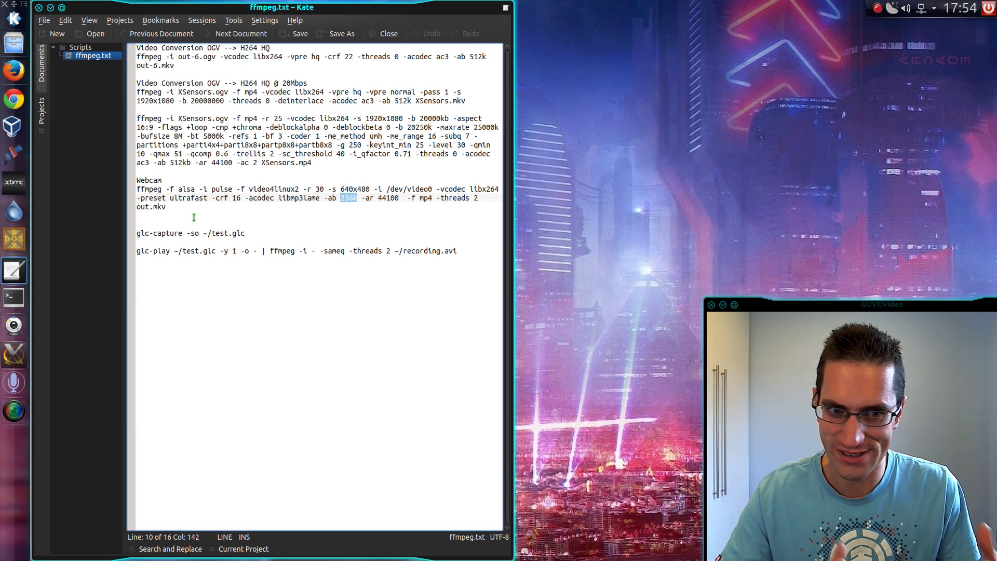
left_click(50, 8)
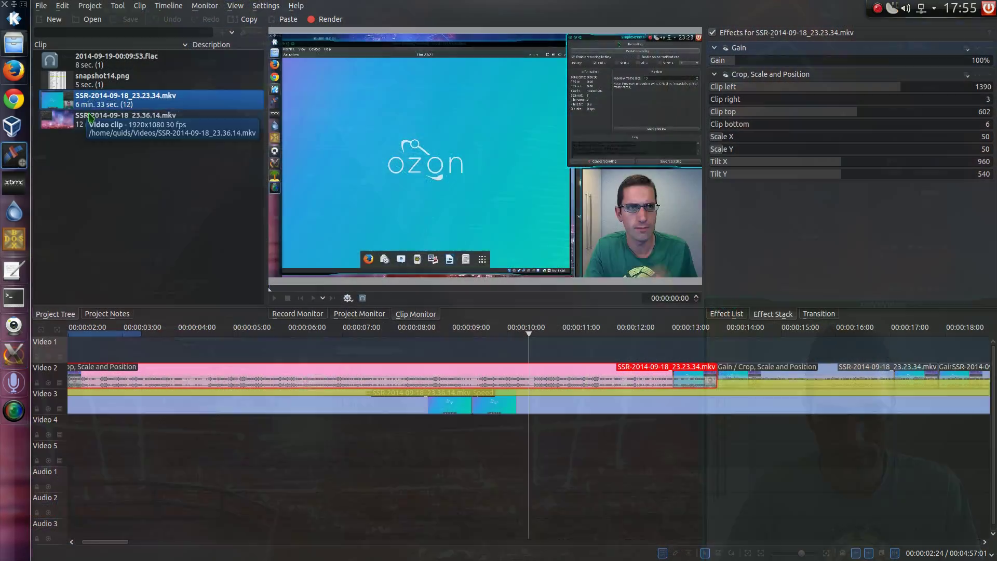
Preview the 23.23.34 and 23.36.14 screencast clips from the Project Tree.
left_click(90, 116)
left_click(83, 101)
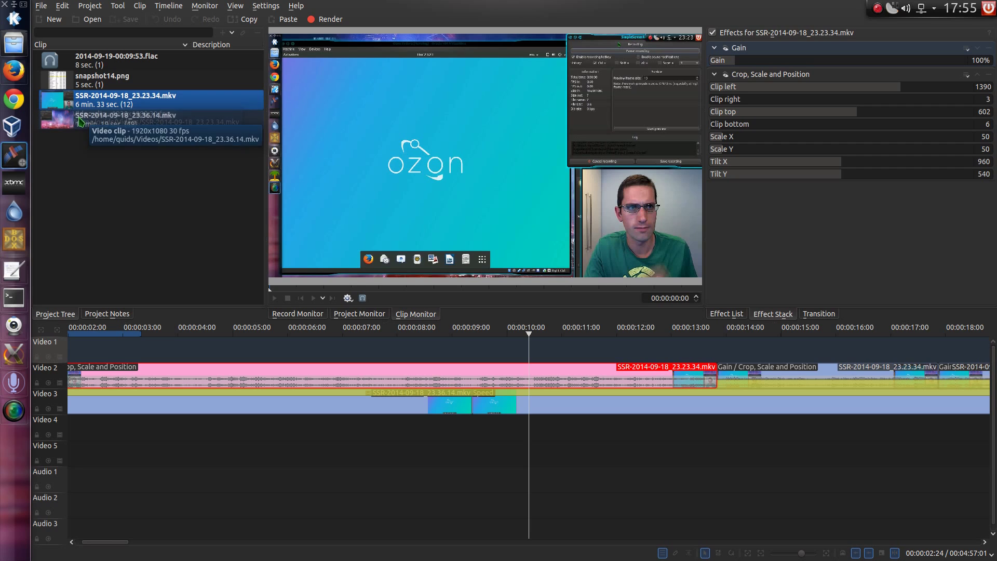
left_click(98, 122)
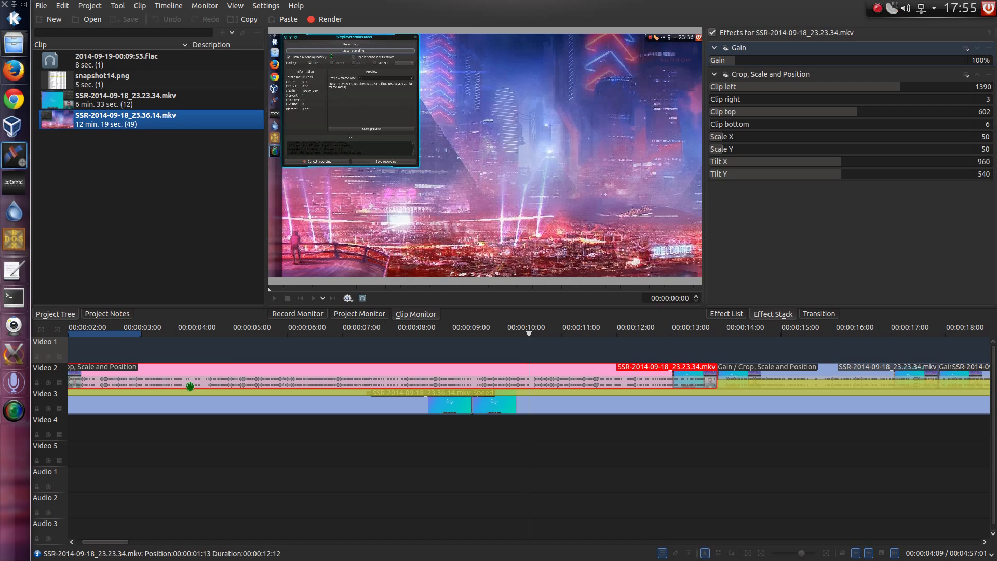
Switch to the Project Monitor and select the Composite transition under the first webcam clip.
left_click(199, 397)
scroll(199, 397, "left", 3)
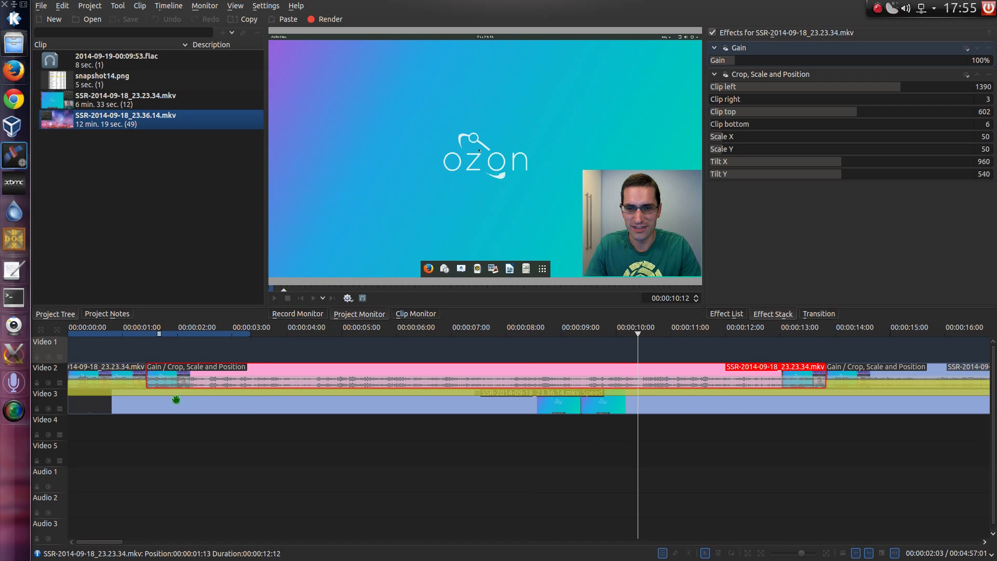
left_click(109, 381)
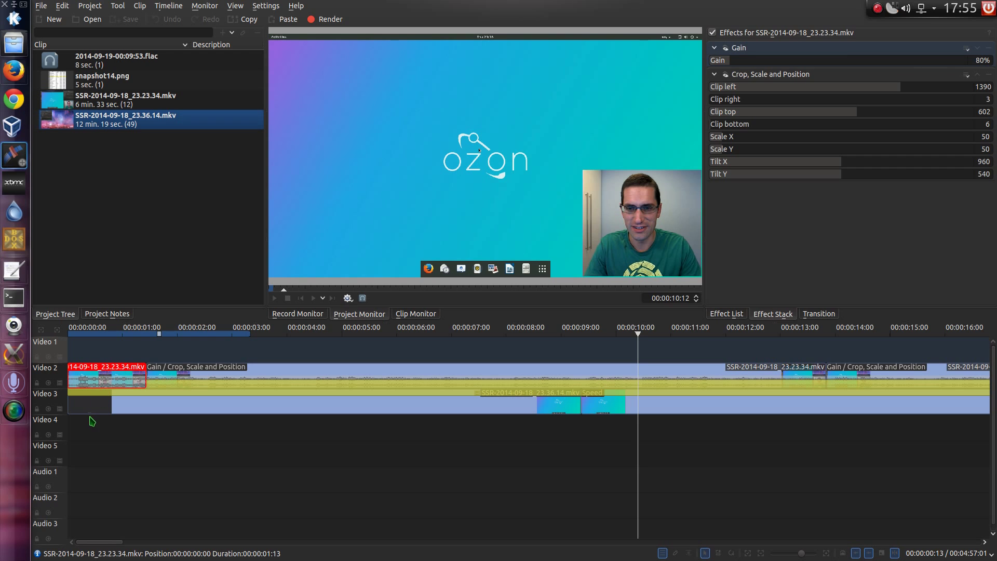
left_click(89, 391)
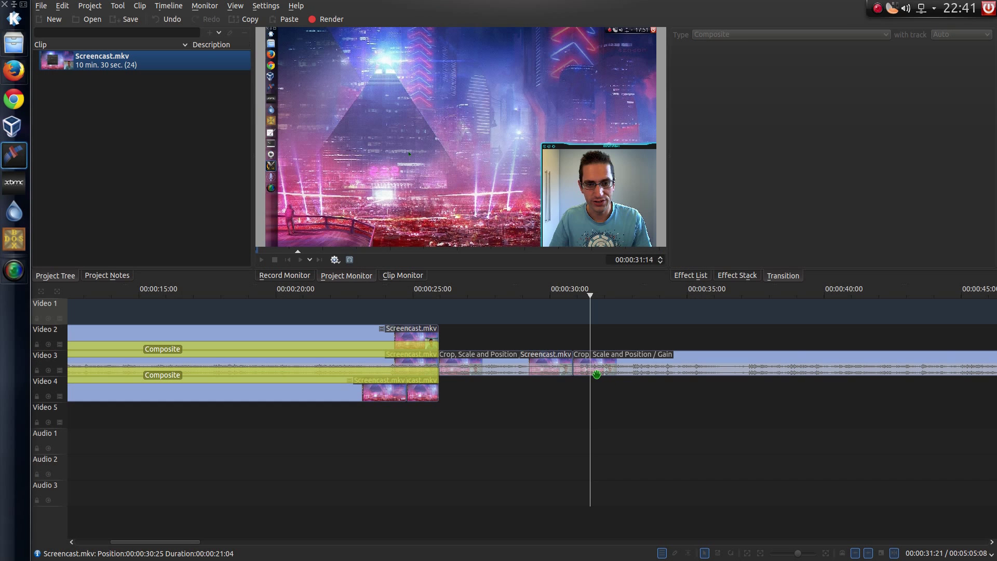
left_click(593, 368)
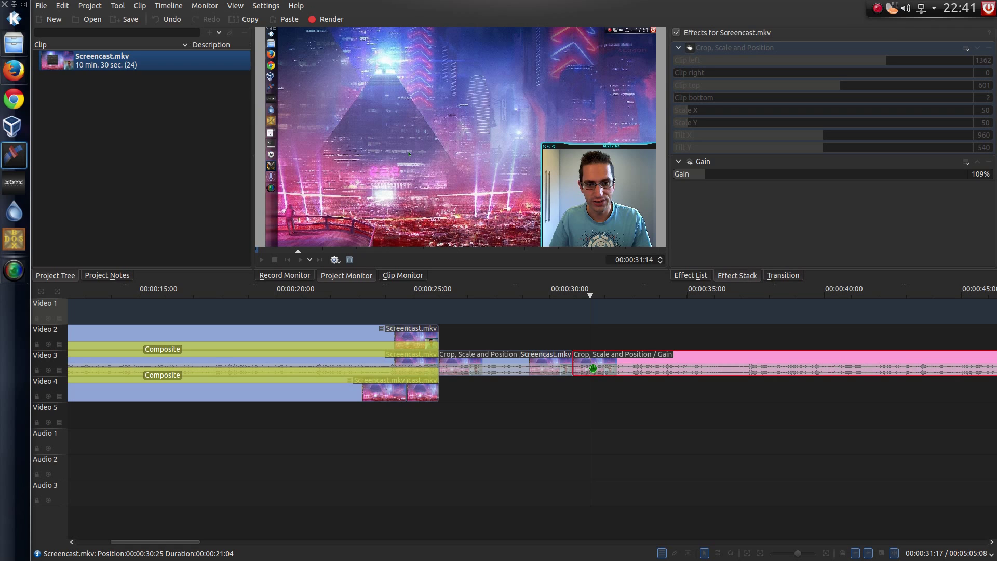
right_click(593, 369)
mouse_move(655, 523)
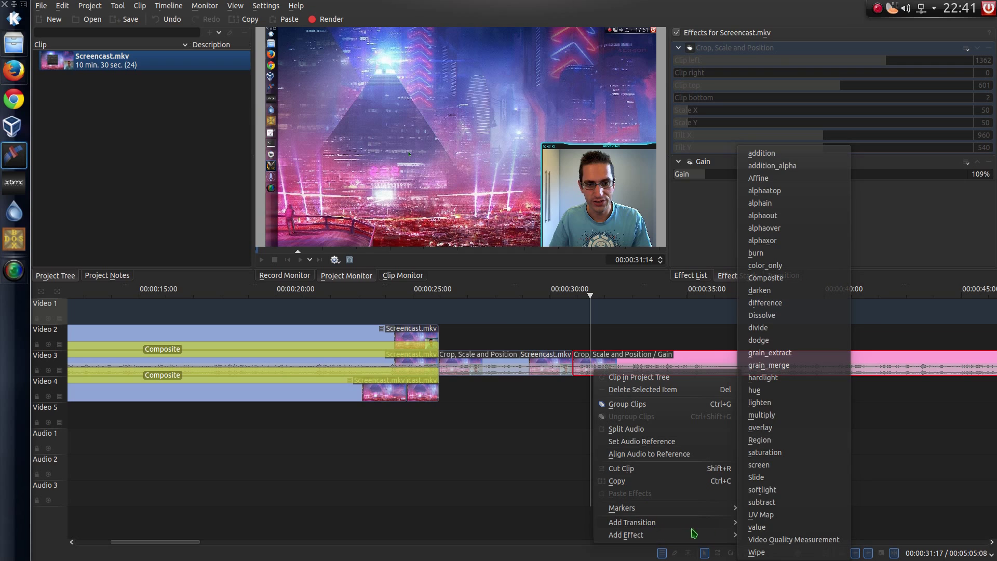
left_click(795, 279)
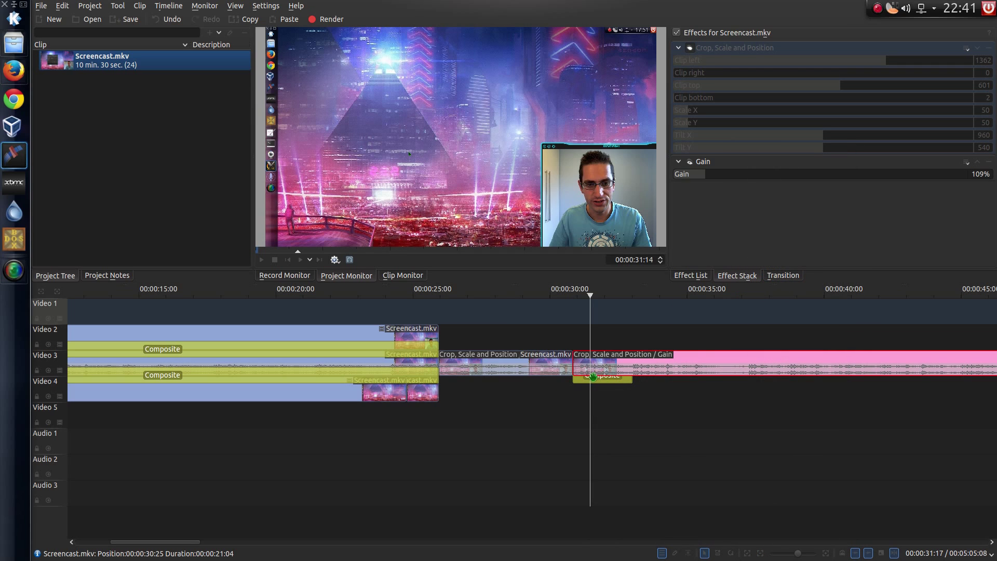
left_click(593, 374)
key("Delete")
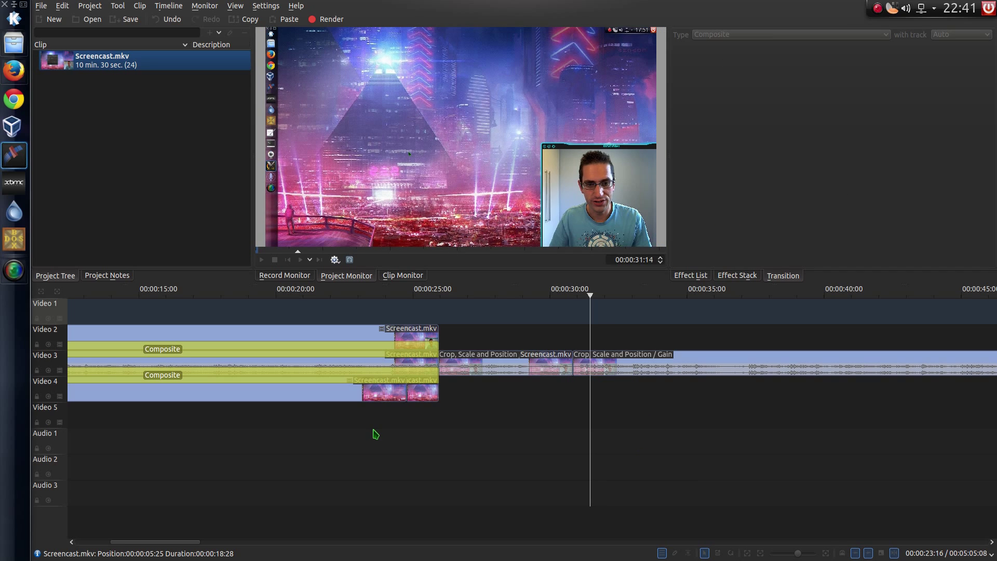
Add a Composite keyframe at 00:00:00:24 with 100% opacity, keeping 0% at the first keyframe.
left_click(346, 420)
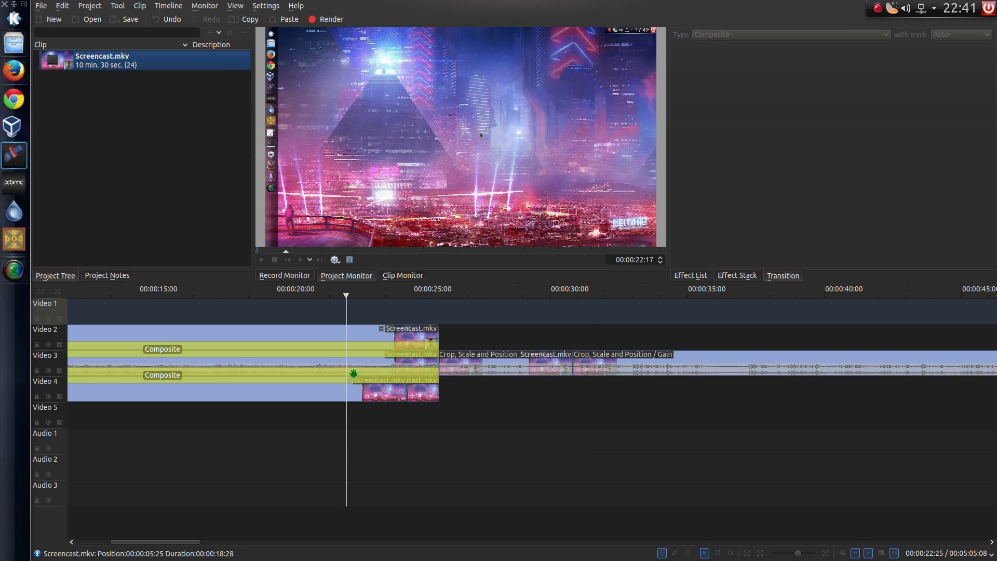
left_click(350, 372)
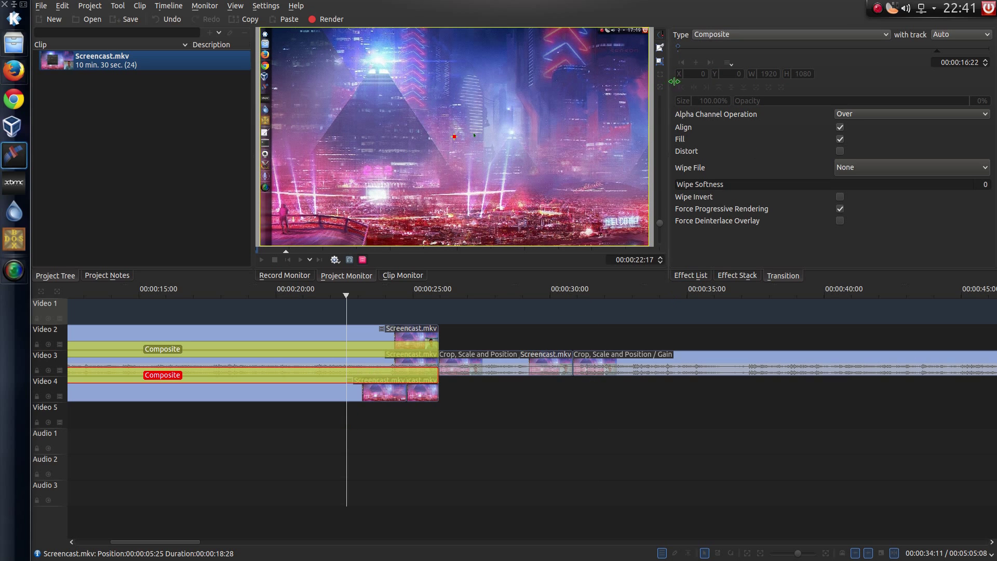
left_click(681, 62)
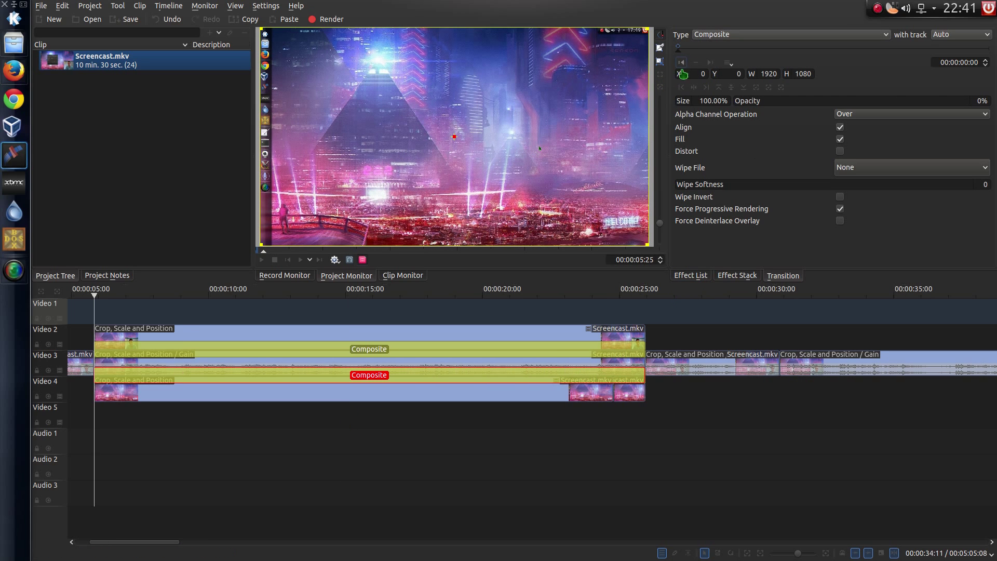
left_click(116, 413)
left_click(115, 374)
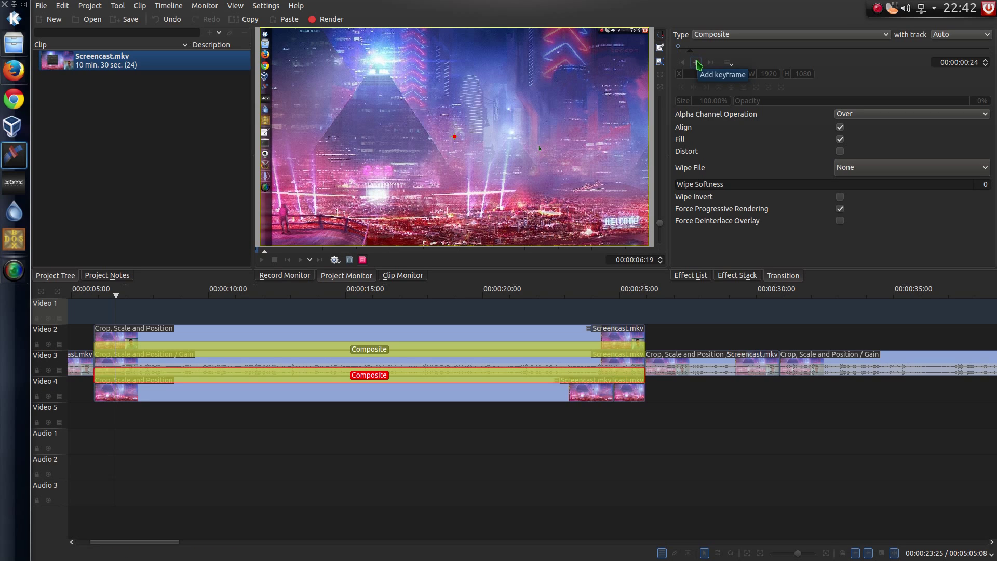
left_click(697, 64)
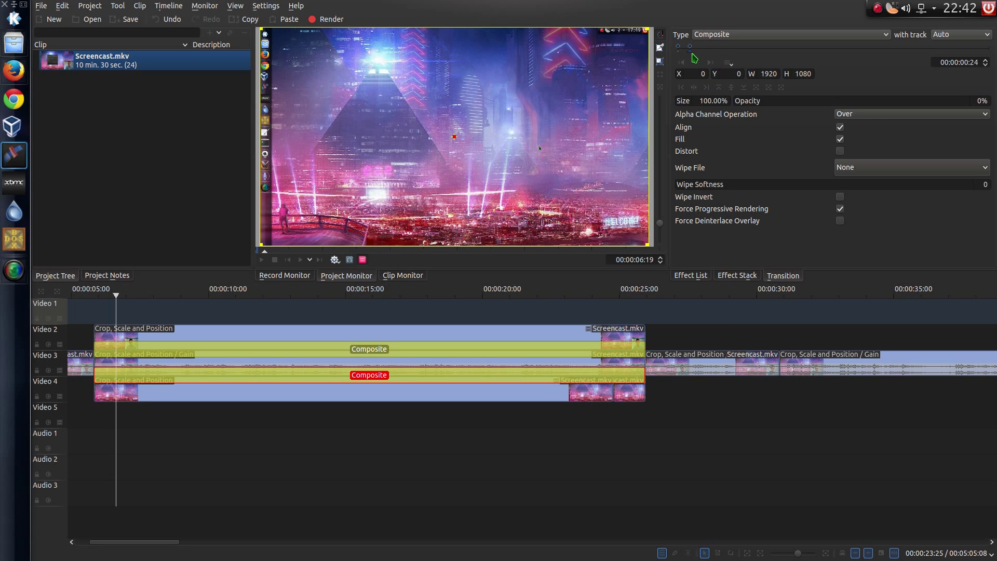
left_click(973, 101)
left_click(683, 61)
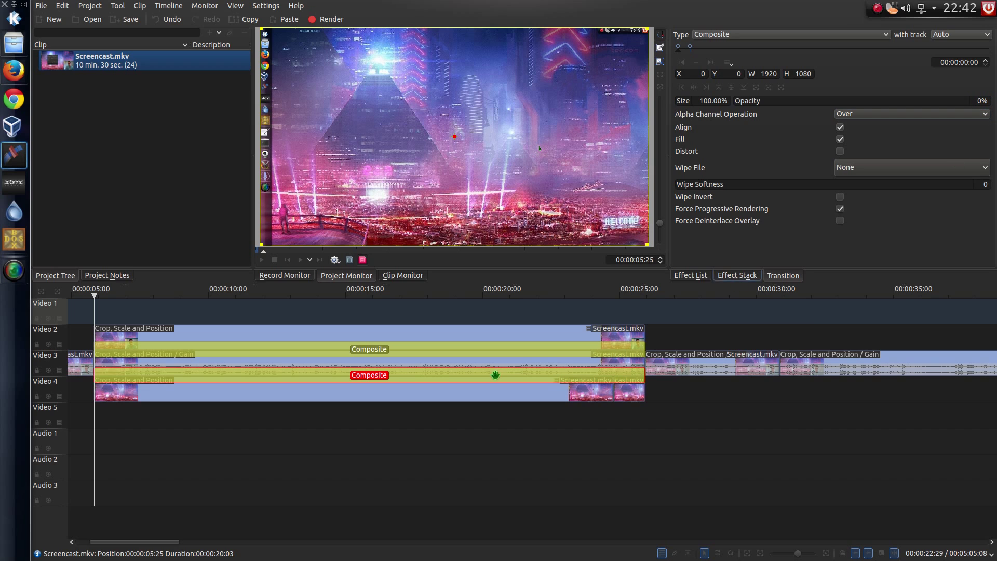
Deselect the transition and play back to preview the webcam fade-in.
left_click(98, 422)
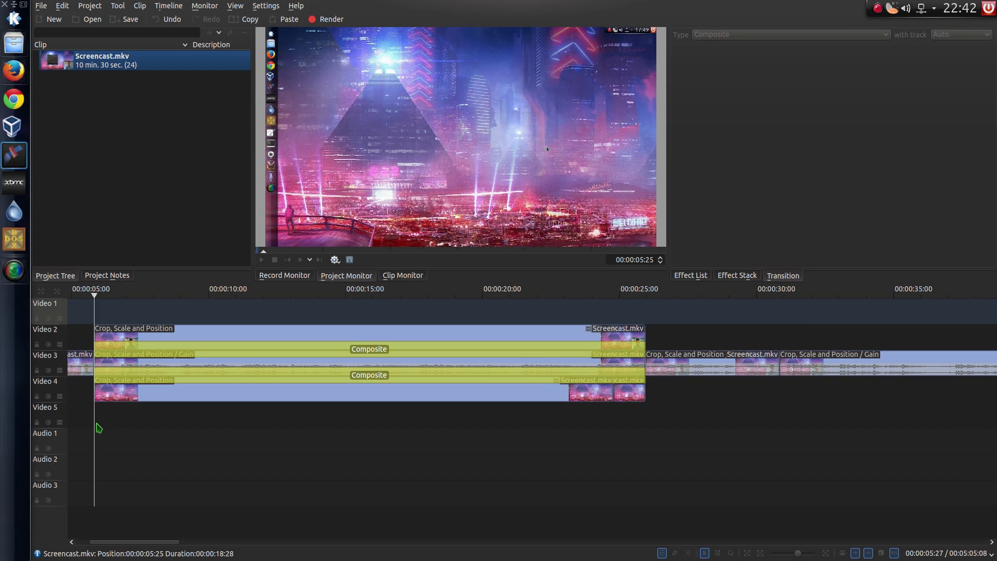
key("space")
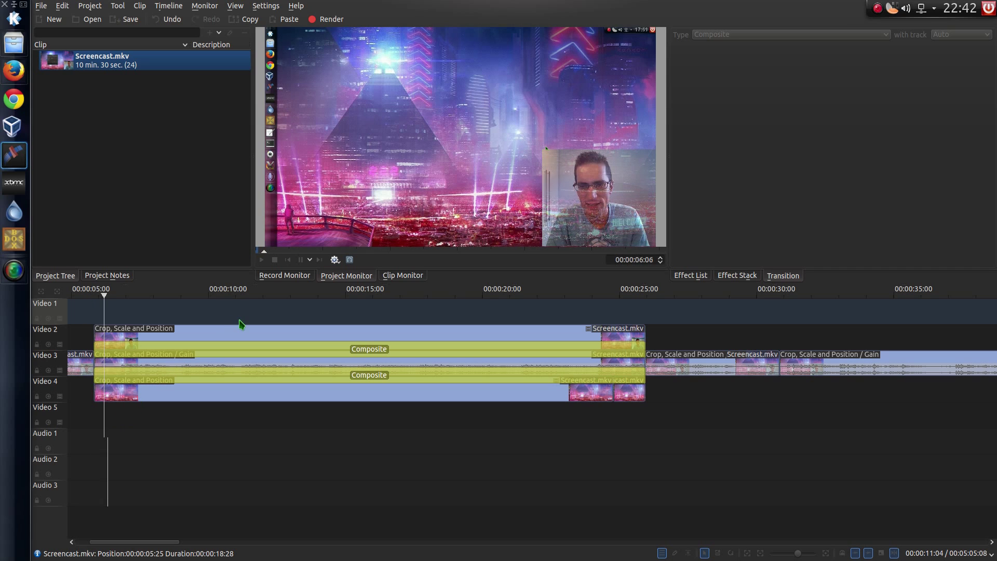
key("space")
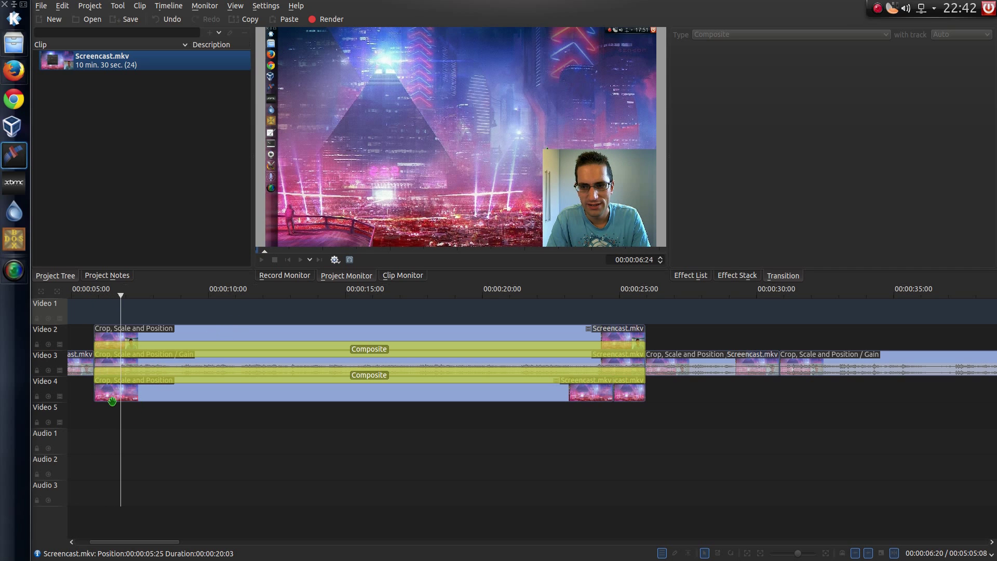
On the lower Composite, delete the 24-frame keyframe, set 100% opacity and 90% size, and shift it down-left.
left_click(122, 378)
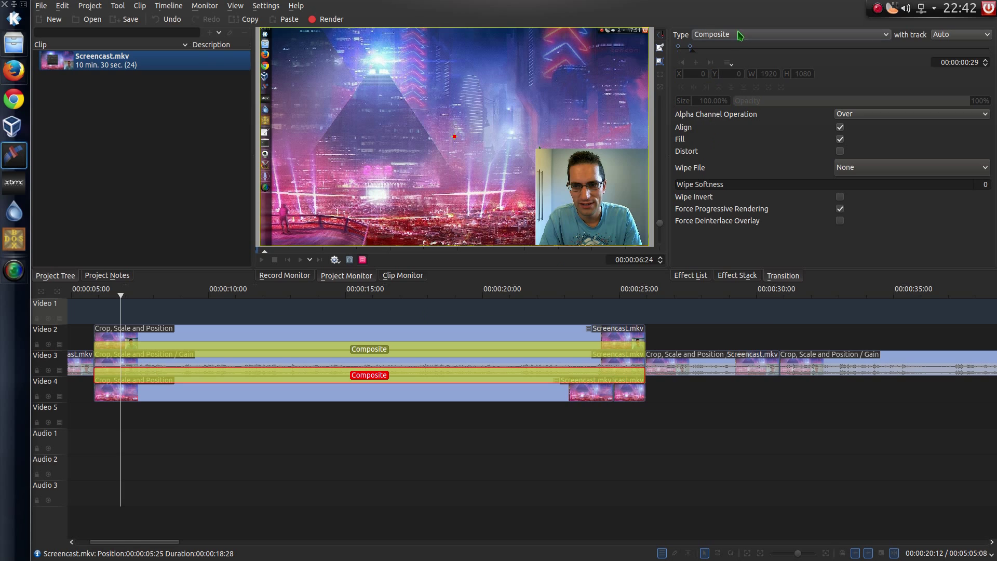
left_click(681, 62)
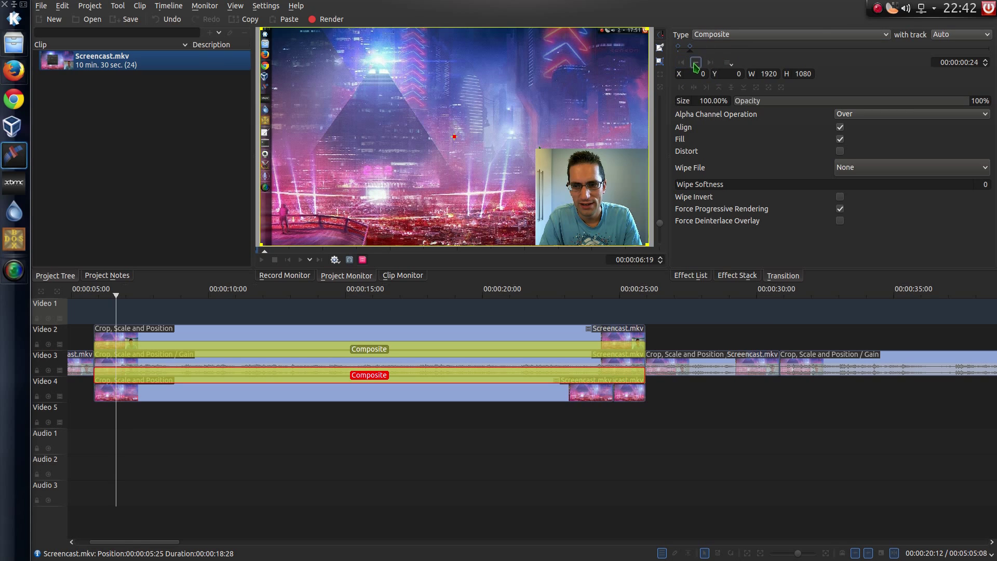
left_click(694, 63)
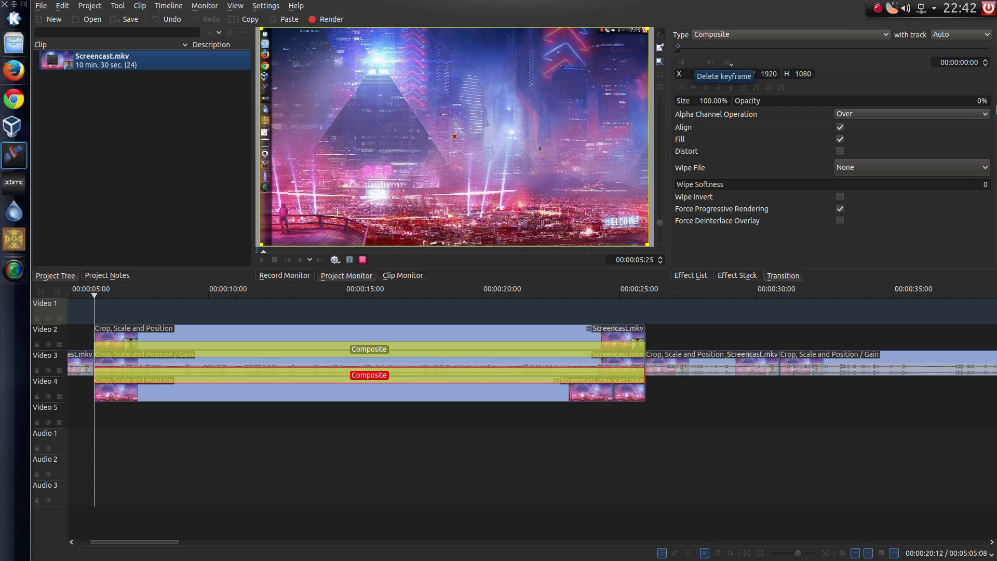
type("0")
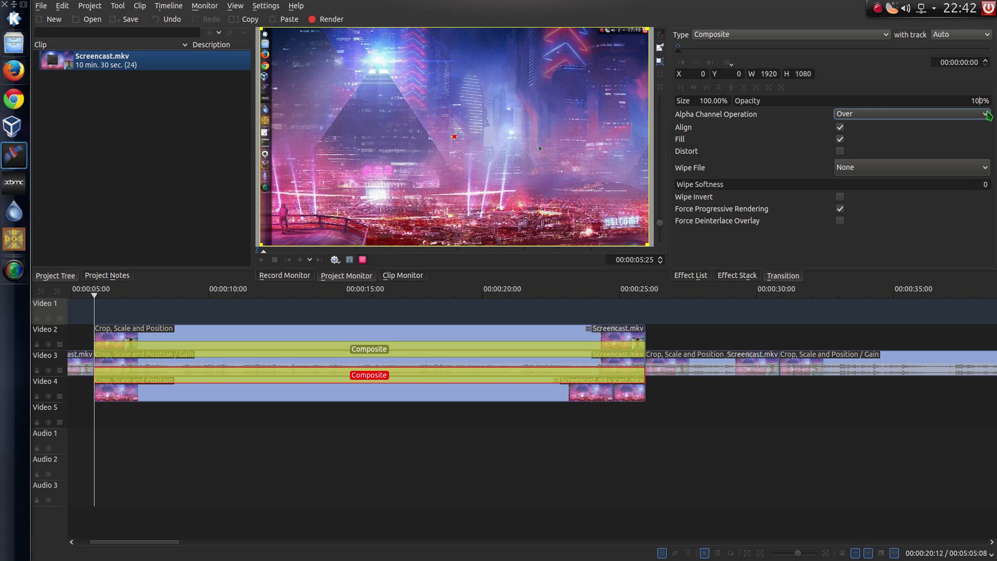
key("Return")
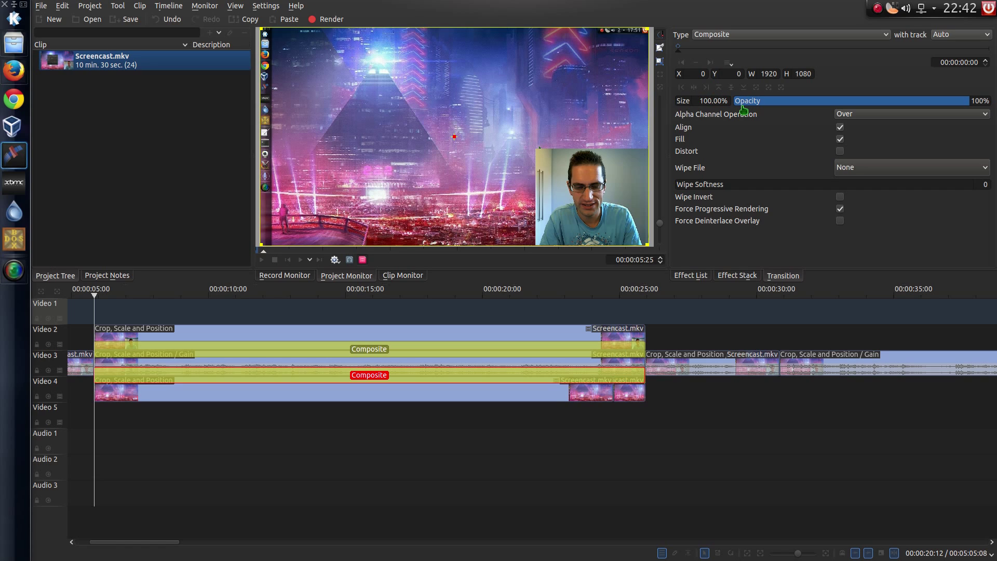
type("90")
key("Return")
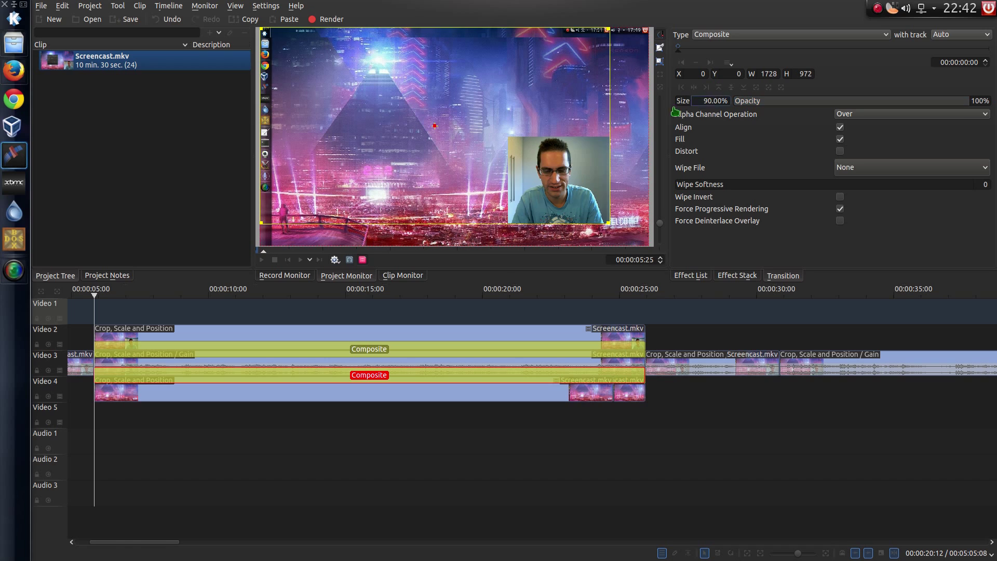
left_click_drag(456, 154, 417, 200)
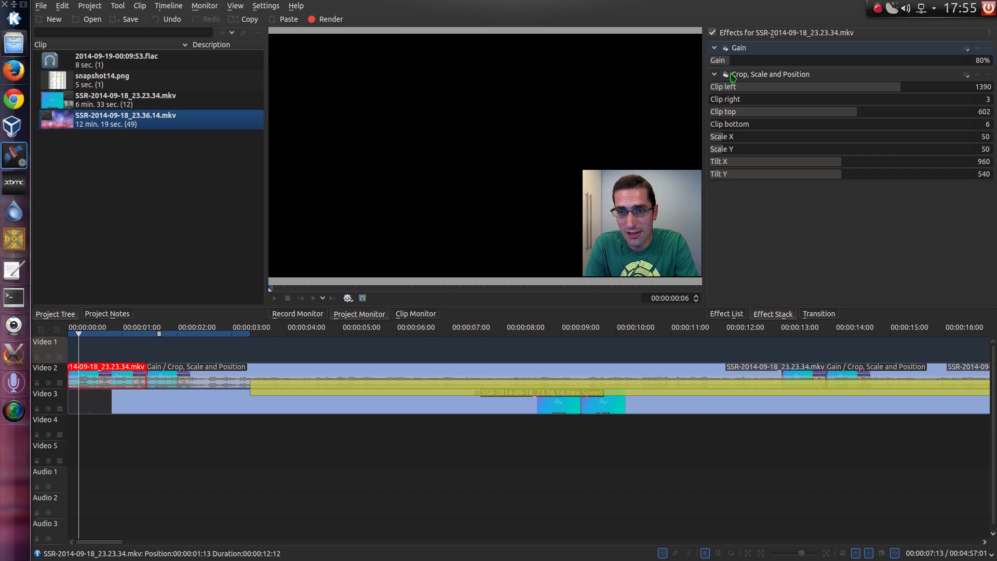
Turn off the Crop, Scale and Position effect and play back the uncropped footage.
left_click(727, 75)
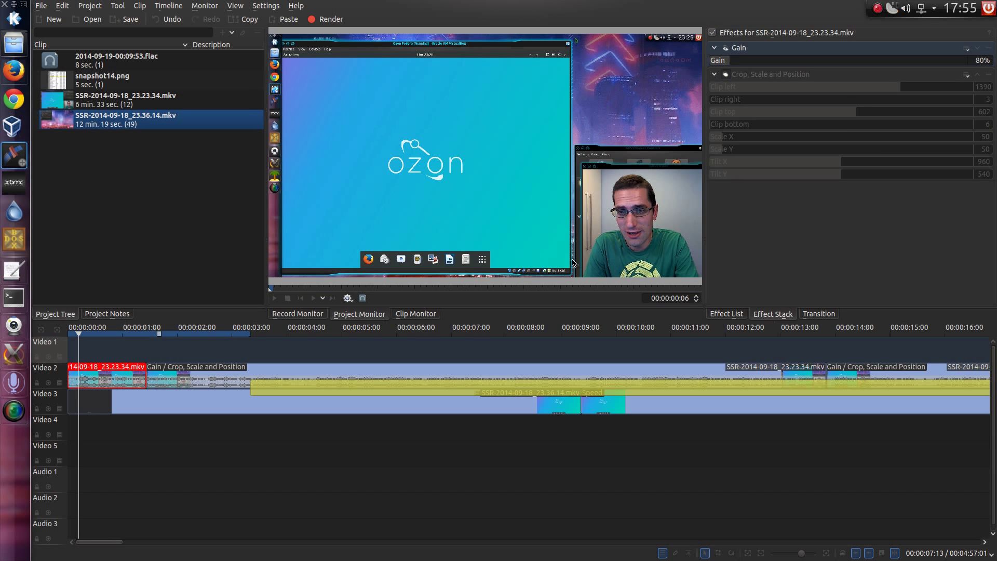
left_click(434, 211)
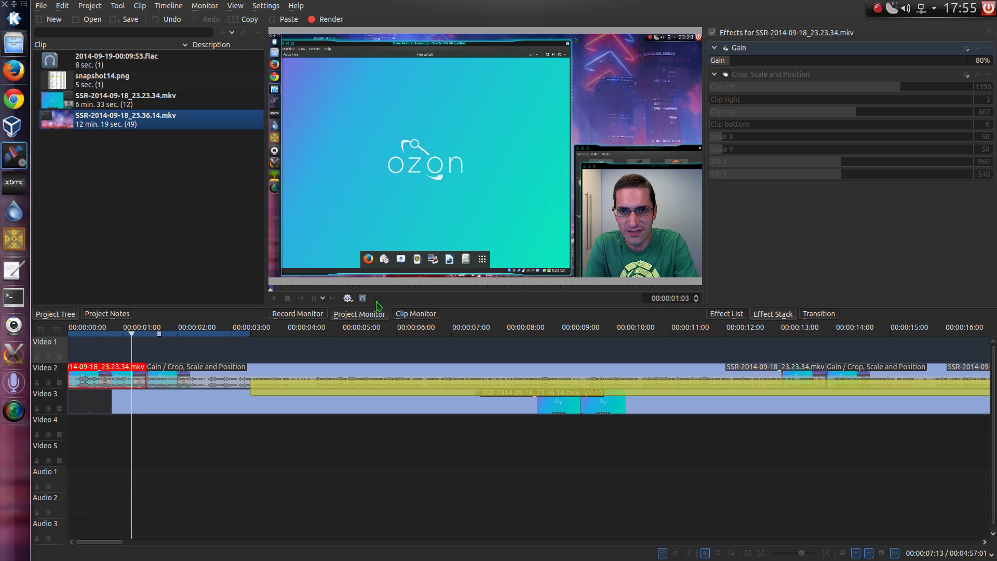
left_click(72, 428)
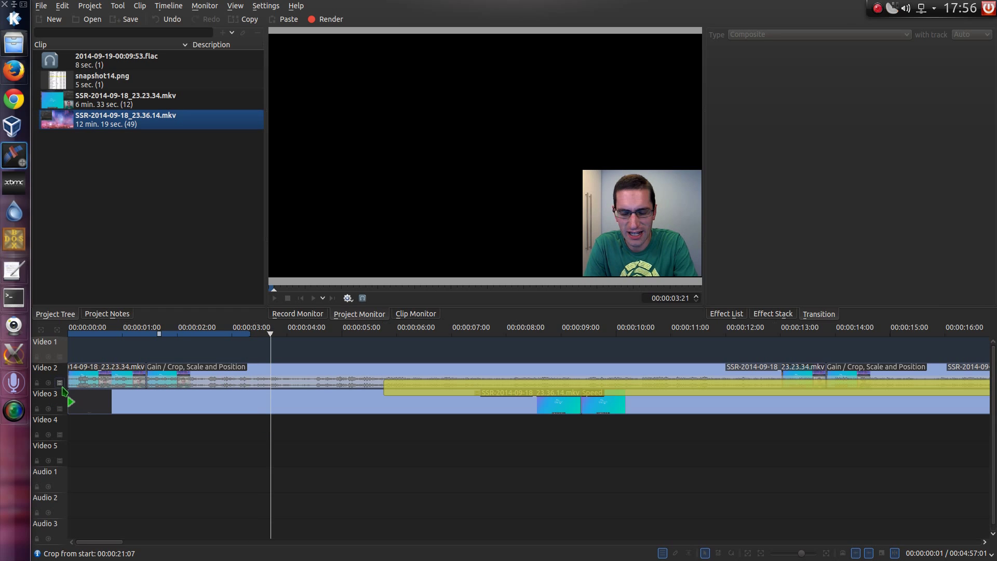
Hide Video 2, scrub the screencast, and select the Composite transition on Video 2/3.
left_click(60, 384)
left_click(113, 431)
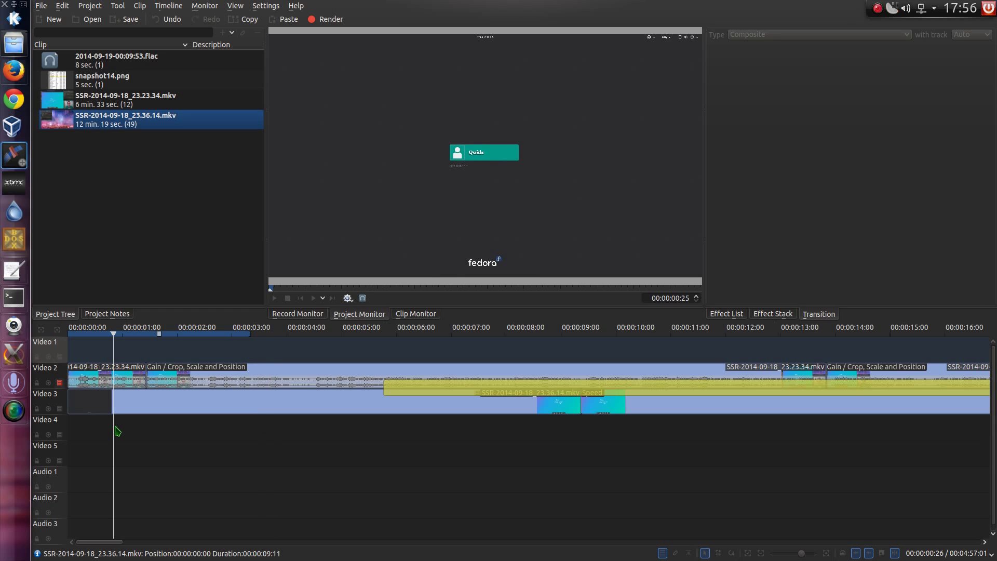
left_click_drag(174, 428, 814, 423)
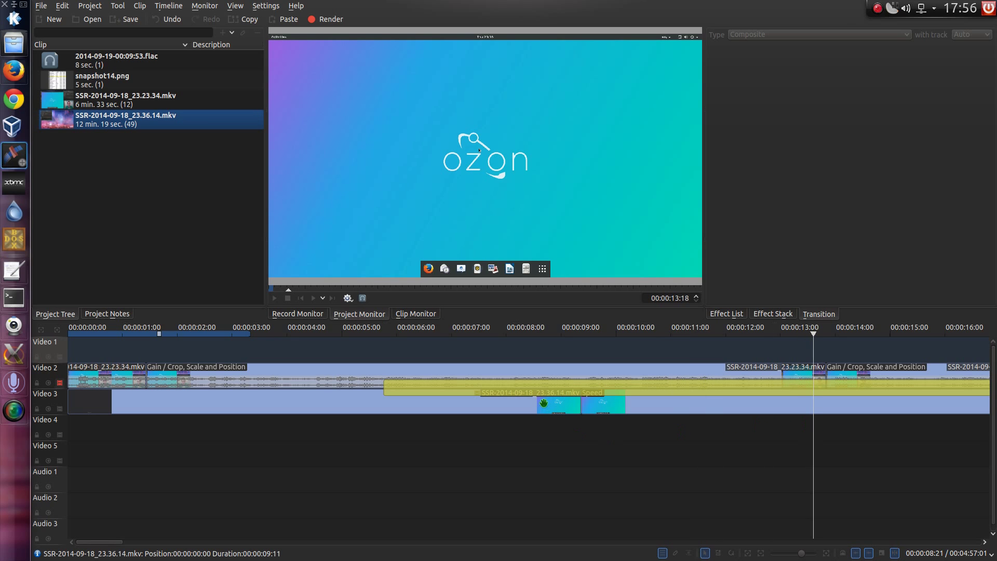
left_click(542, 384)
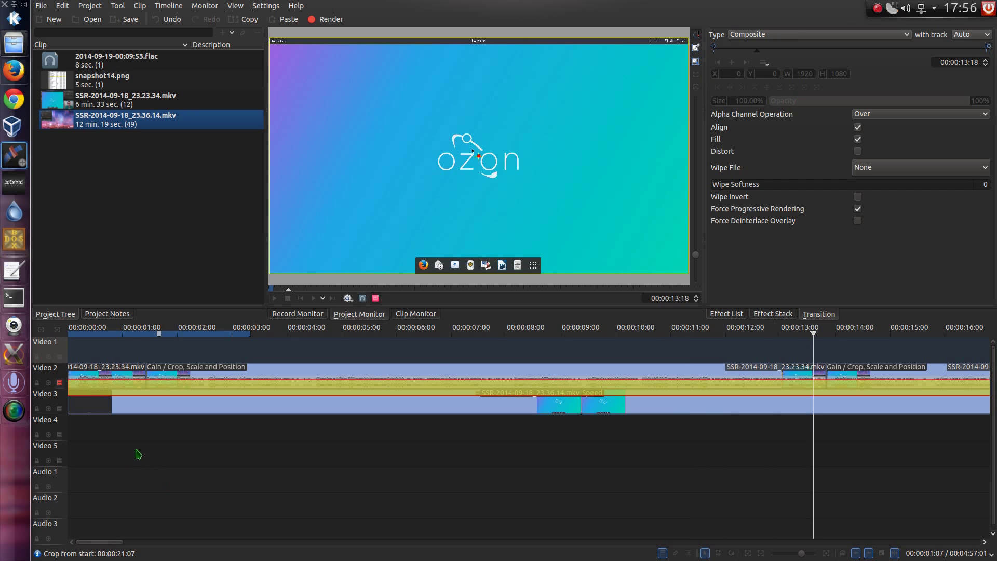
left_click(134, 454)
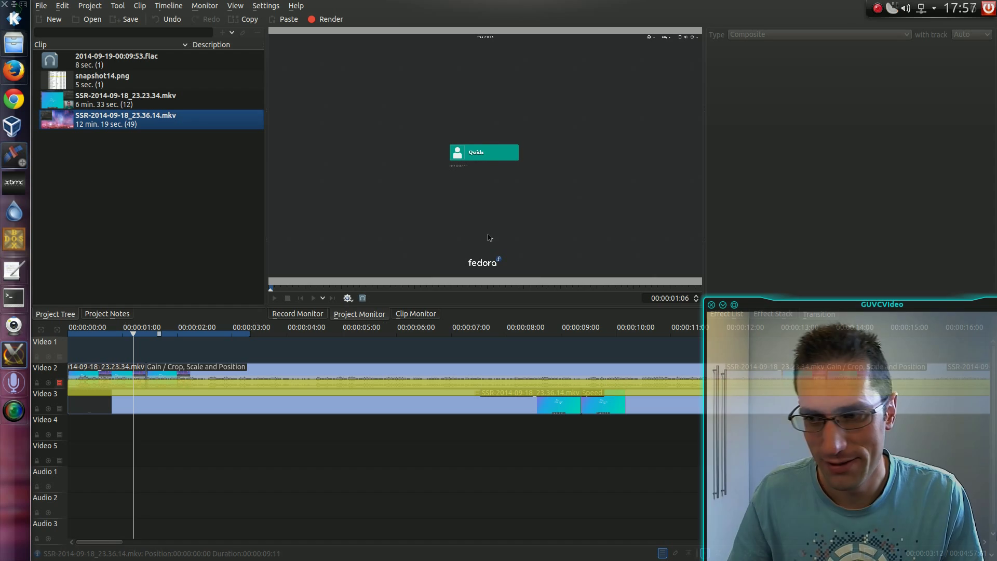